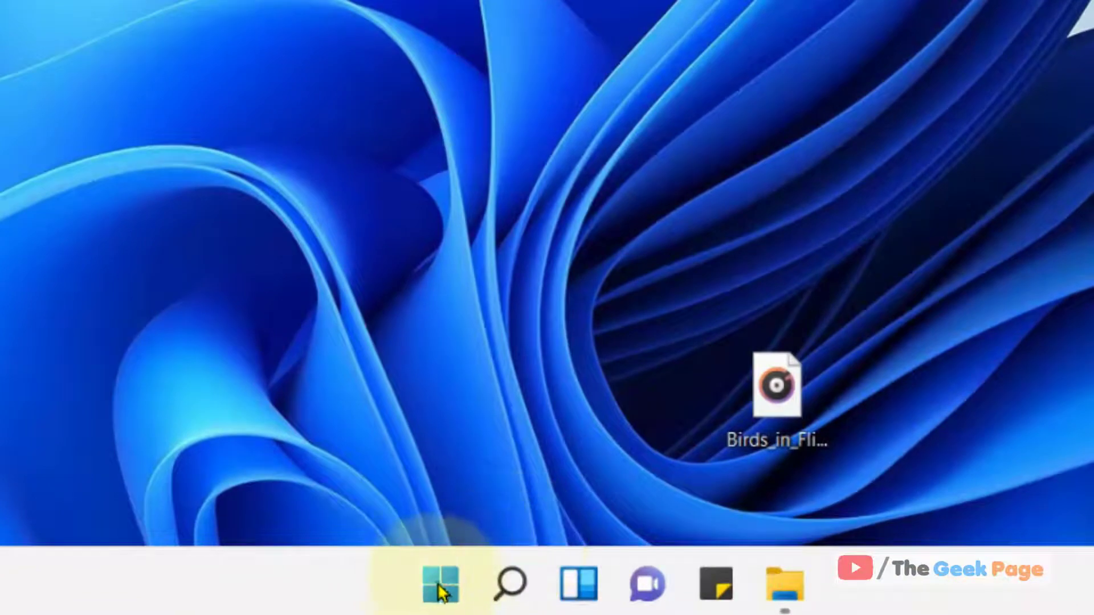
Open the Start button's quick-link menu to reach Settings
right_click(445, 589)
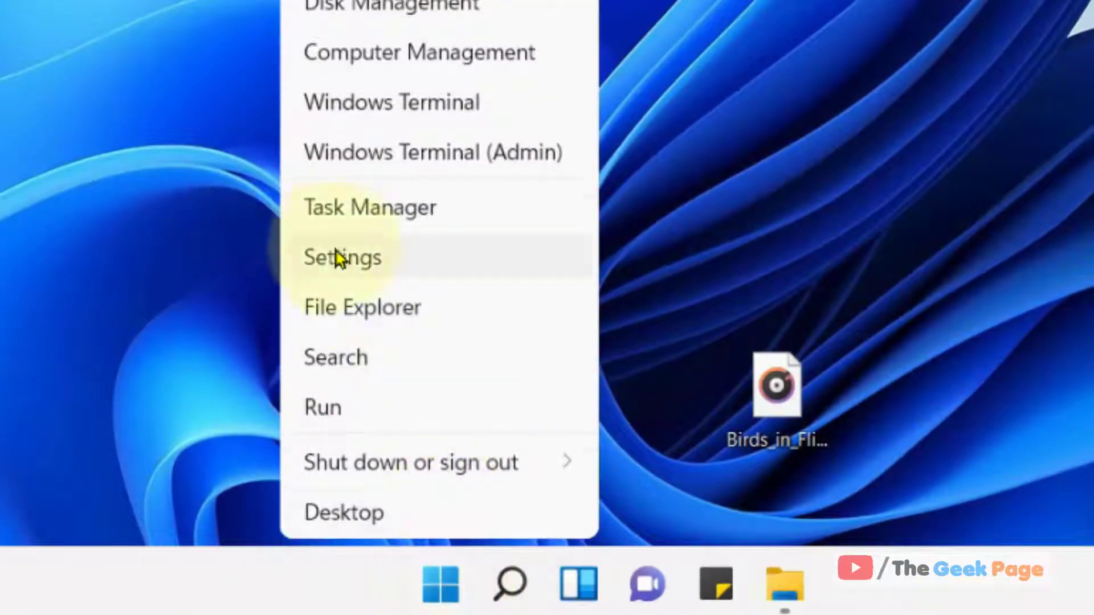
Launch Settings and go to Time & language, then Language & region
click(384, 266)
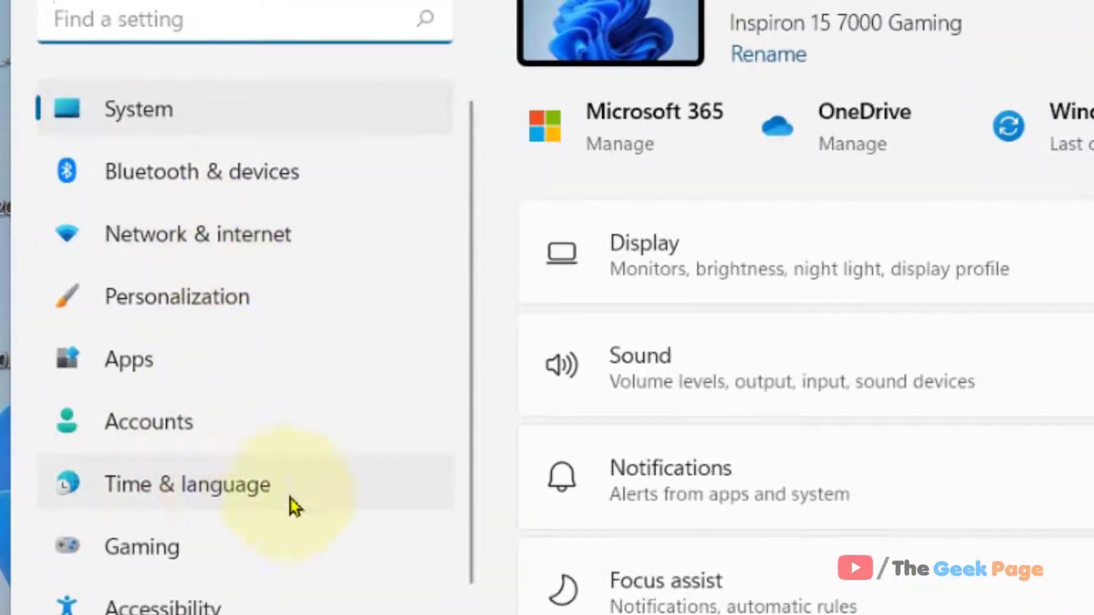
click(287, 506)
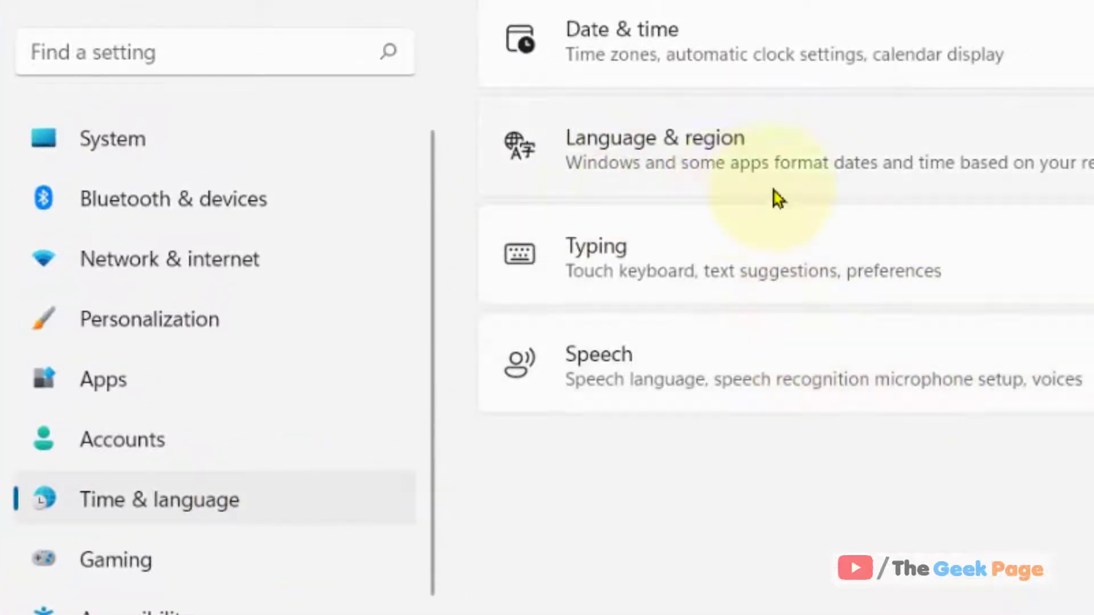
click(740, 187)
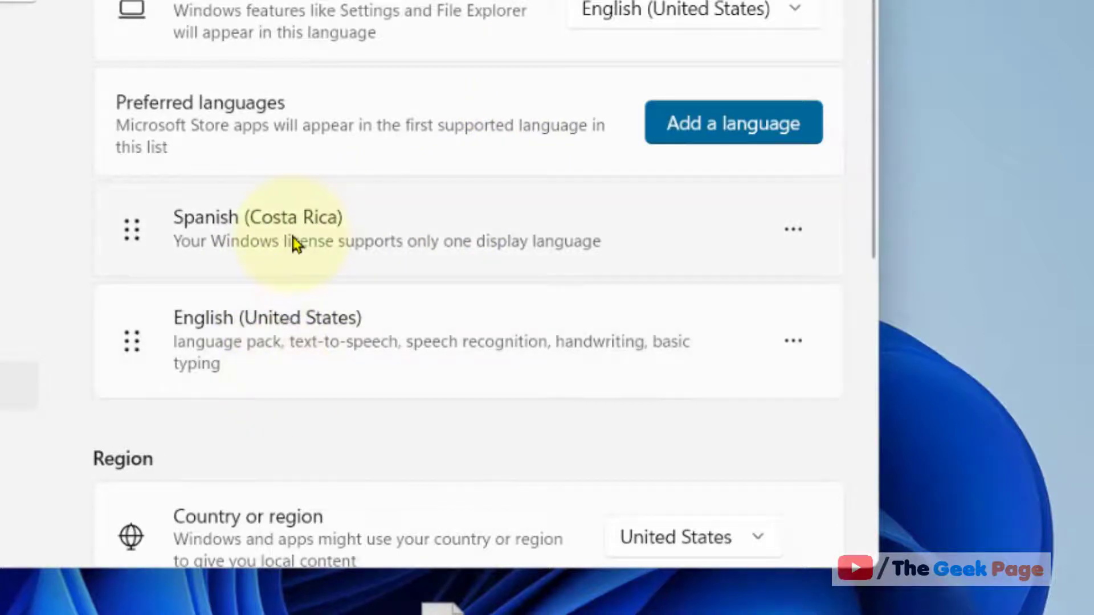
click(797, 353)
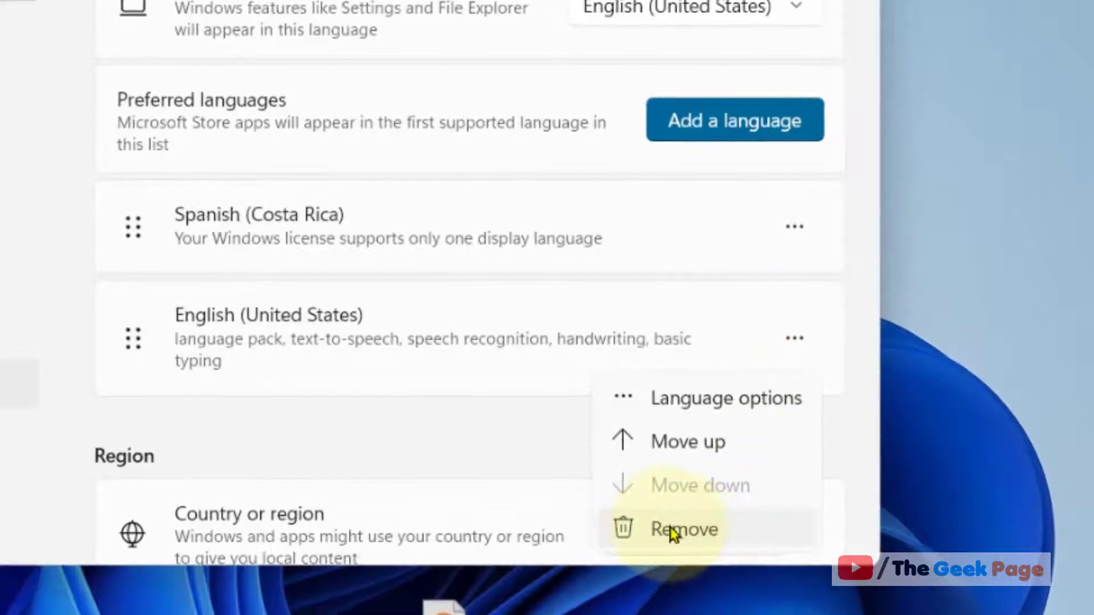
click(484, 434)
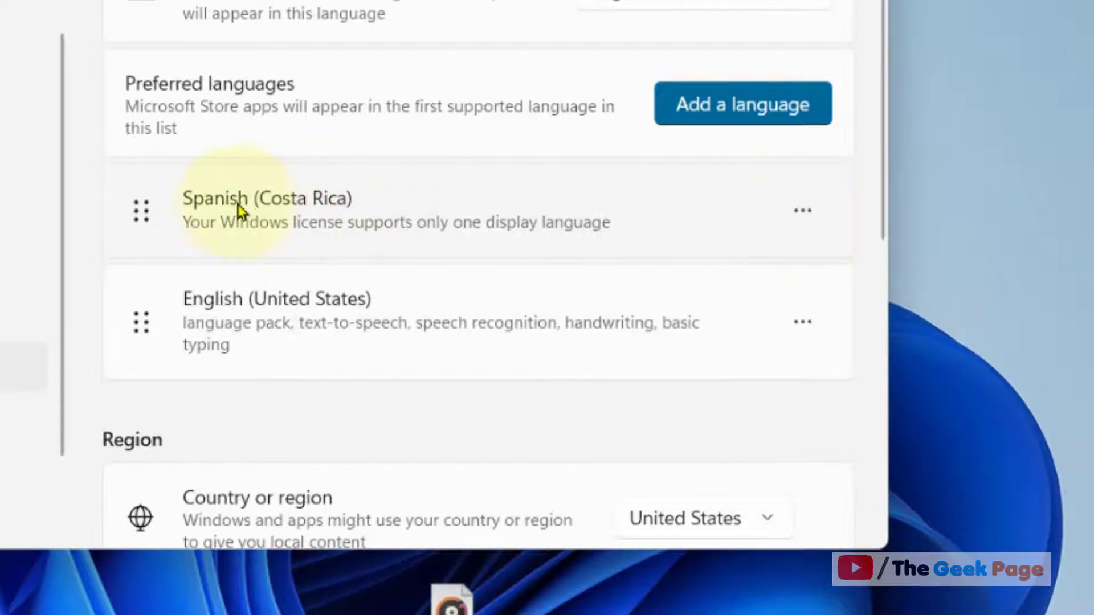
Move Spanish (Costa Rica) below English (United States) in preferred languages
click(807, 218)
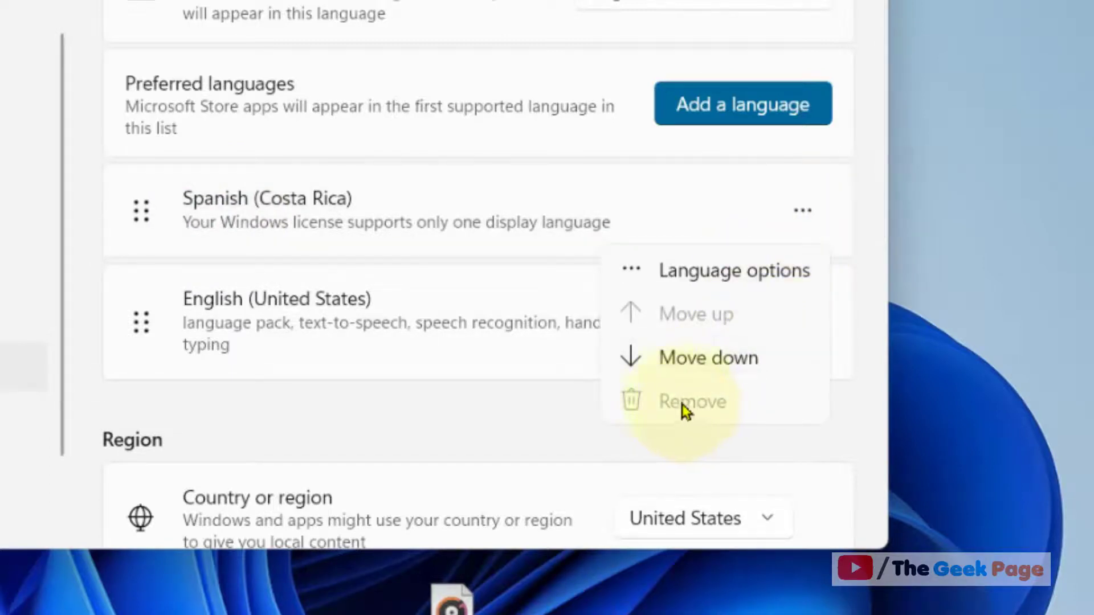
click(564, 415)
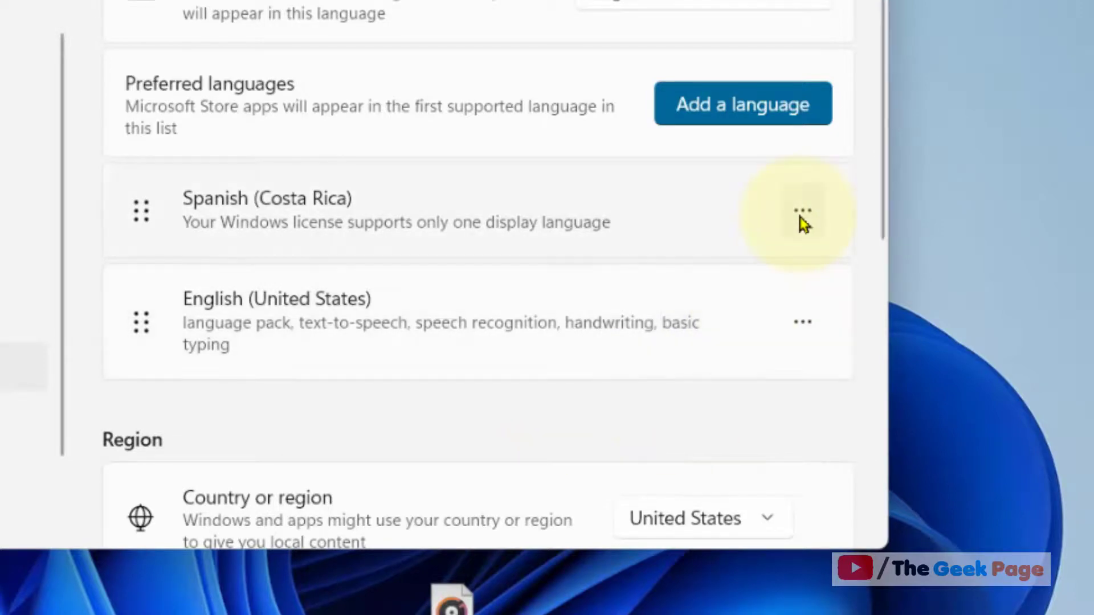
click(803, 214)
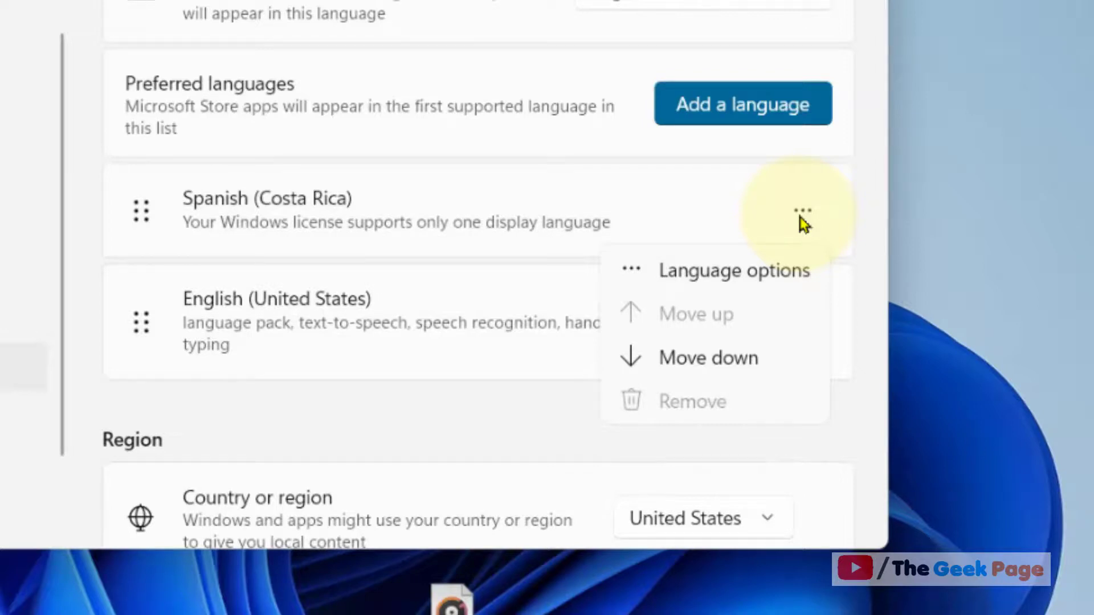
click(724, 361)
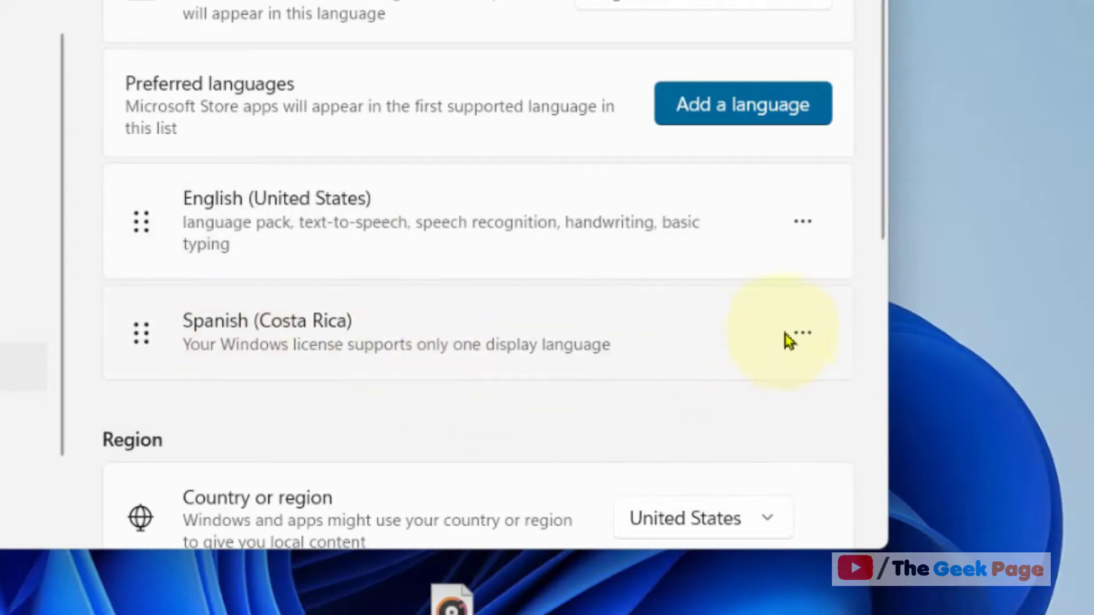
Remove Spanish (Costa Rica) from the preferred languages list
click(805, 336)
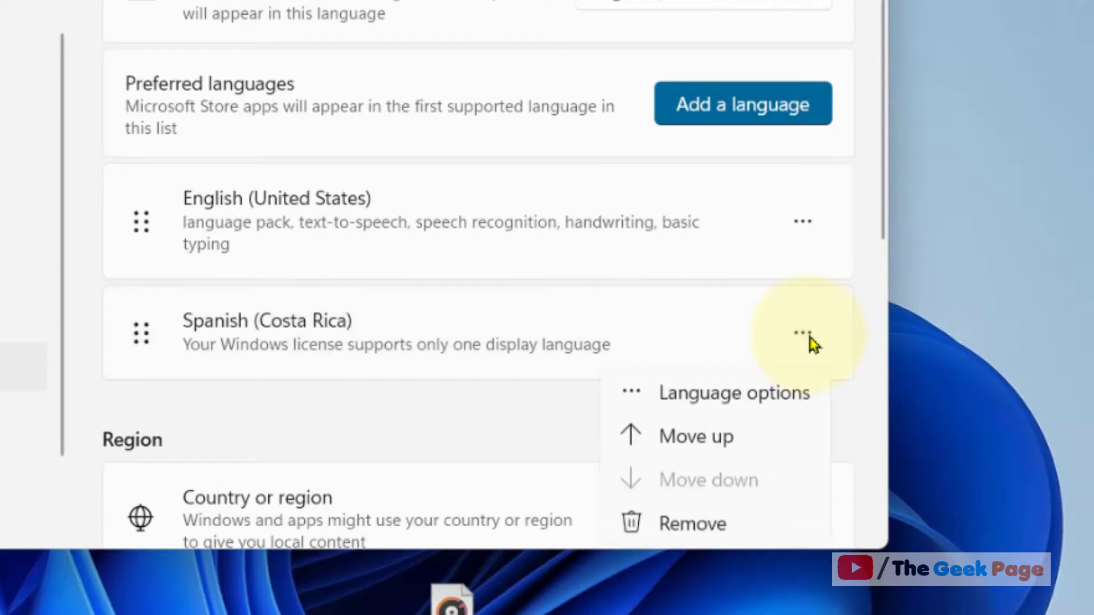
click(685, 526)
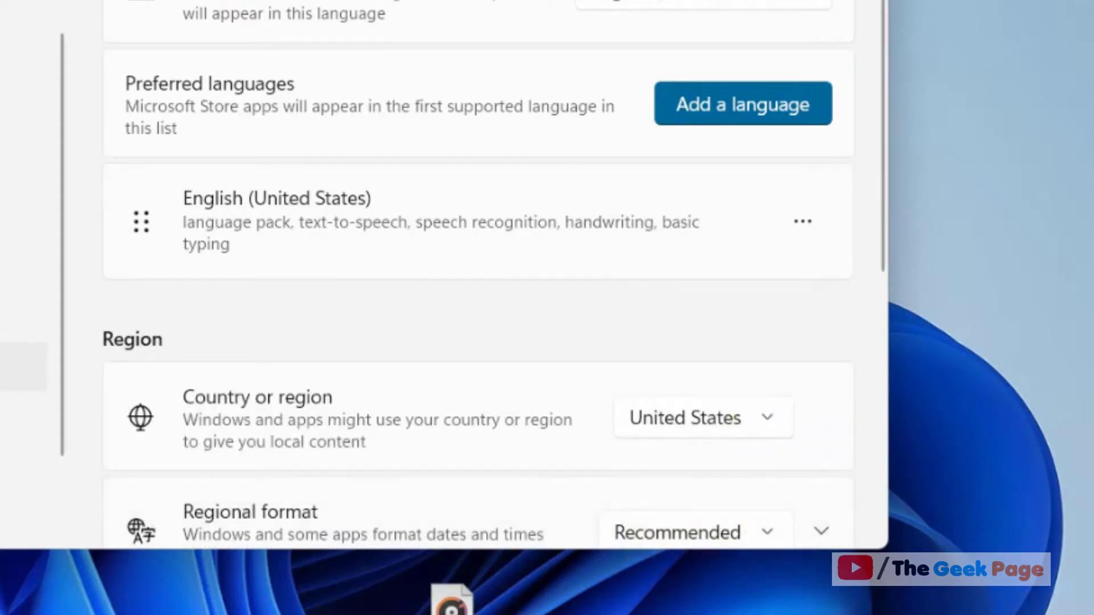